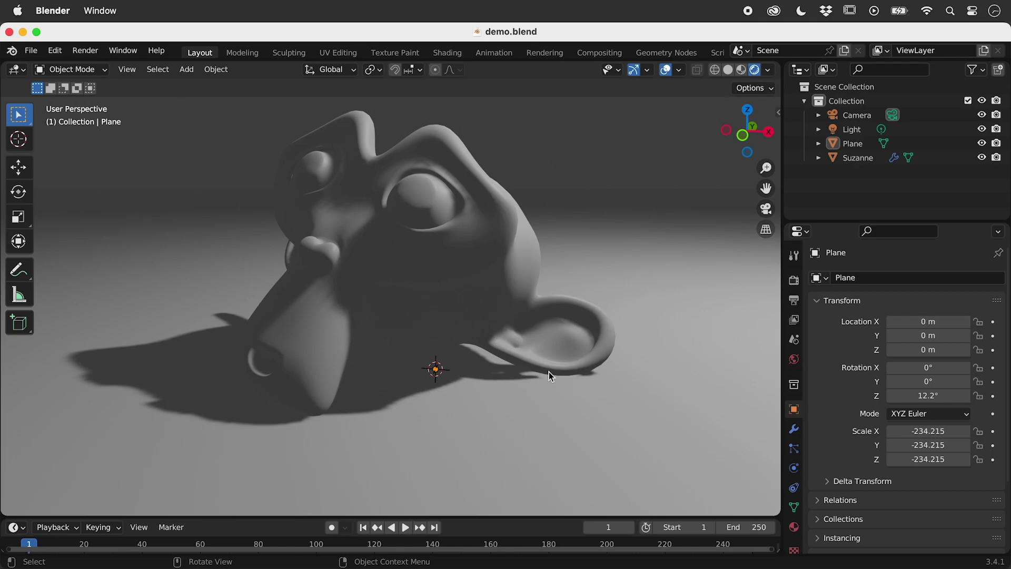
# Show the scene's Render Properties and confirm Eevee as the render engine.
pyautogui.click(795, 281)
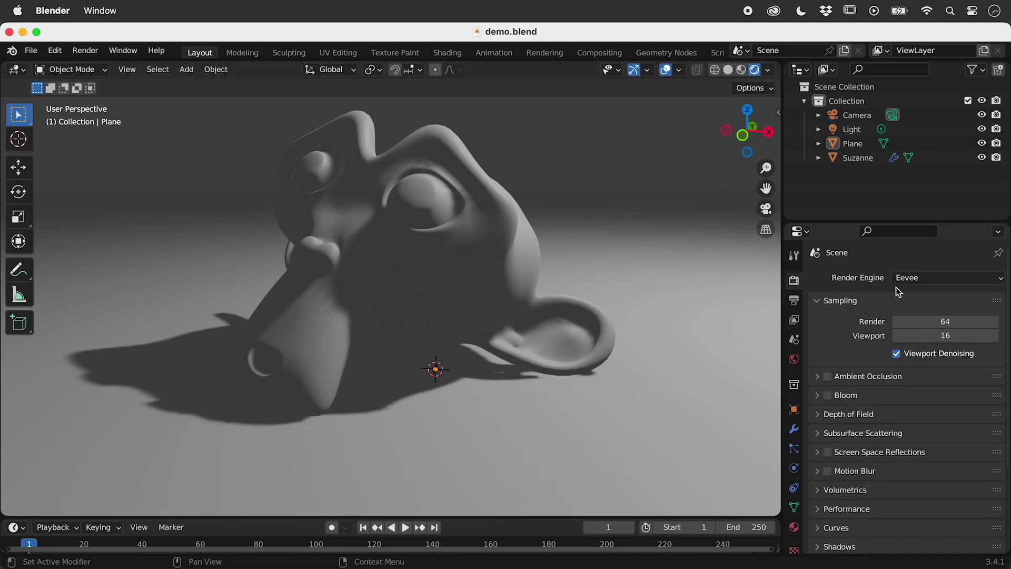
pyautogui.click(933, 281)
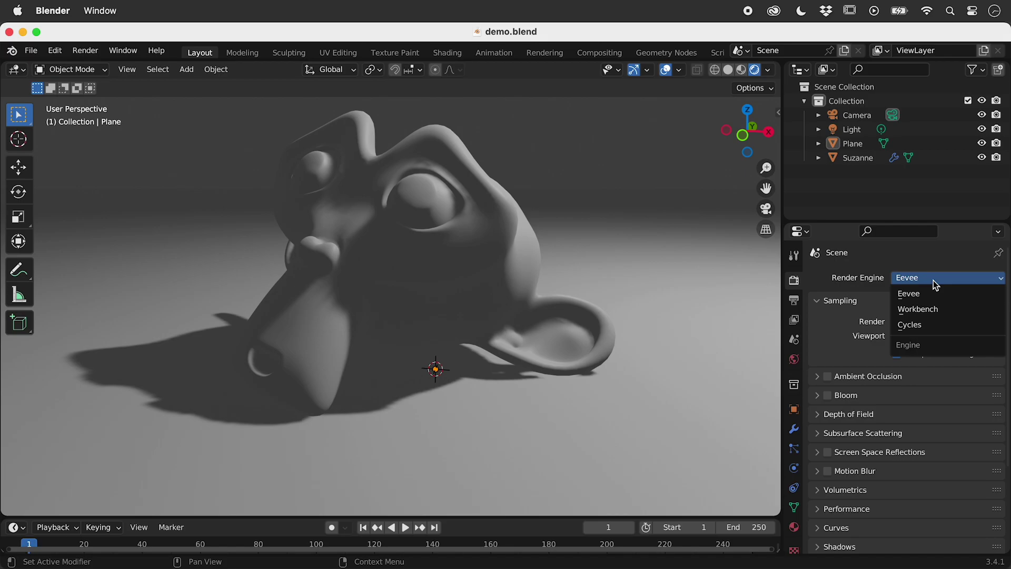
pyautogui.click(934, 281)
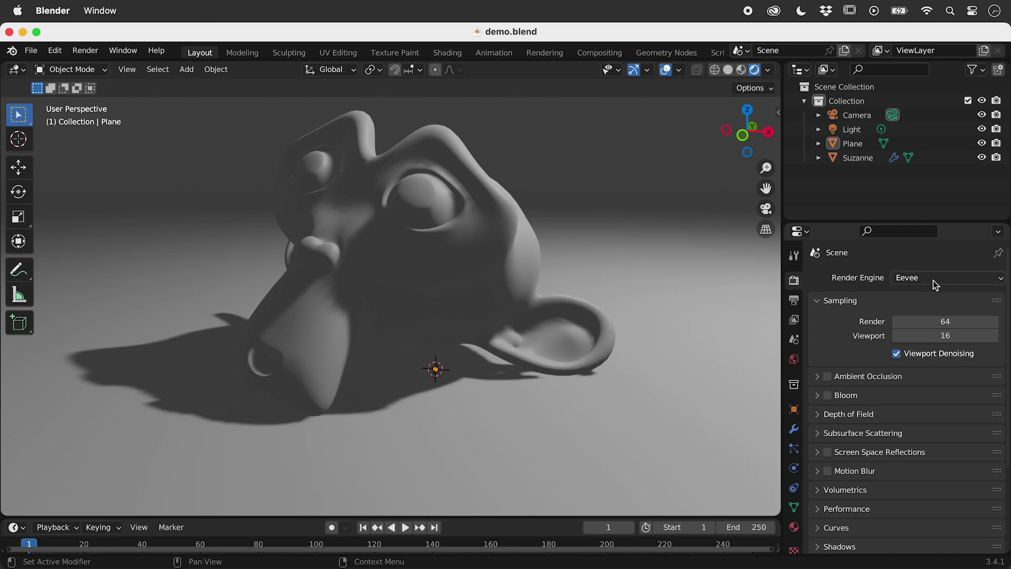
# Enable Ambient Occlusion and expand its distance, factor and precision settings.
pyautogui.click(828, 377)
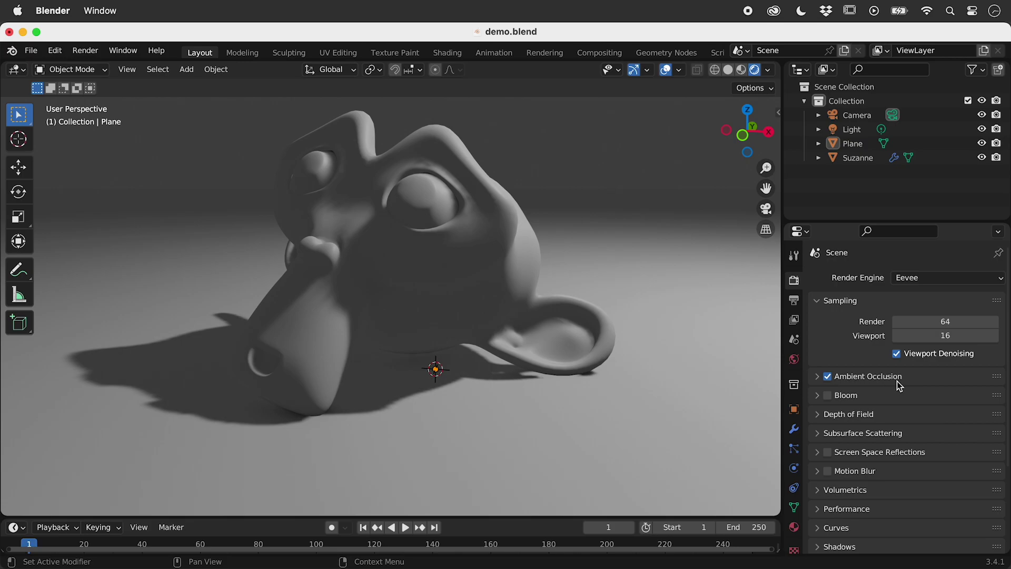
pyautogui.click(818, 379)
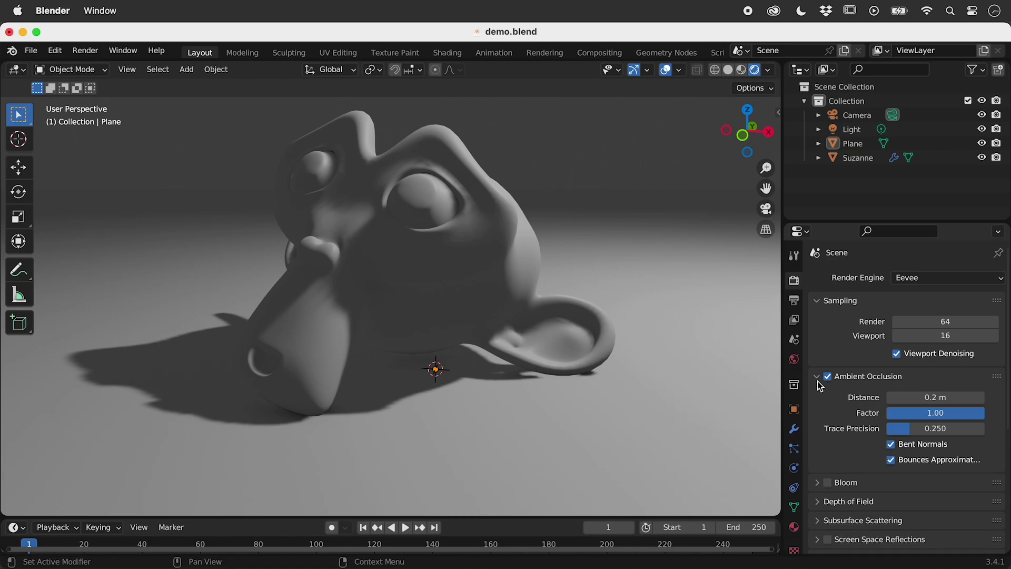
# Set Ambient Occlusion distance to 1.32 m, leaving the factor at 1.00.
pyautogui.moveTo(935, 397)
pyautogui.mouseDown()
pyautogui.moveTo(987, 397)
pyautogui.moveTo(893, 397)
pyautogui.moveTo(901, 397)
pyautogui.mouseUp()
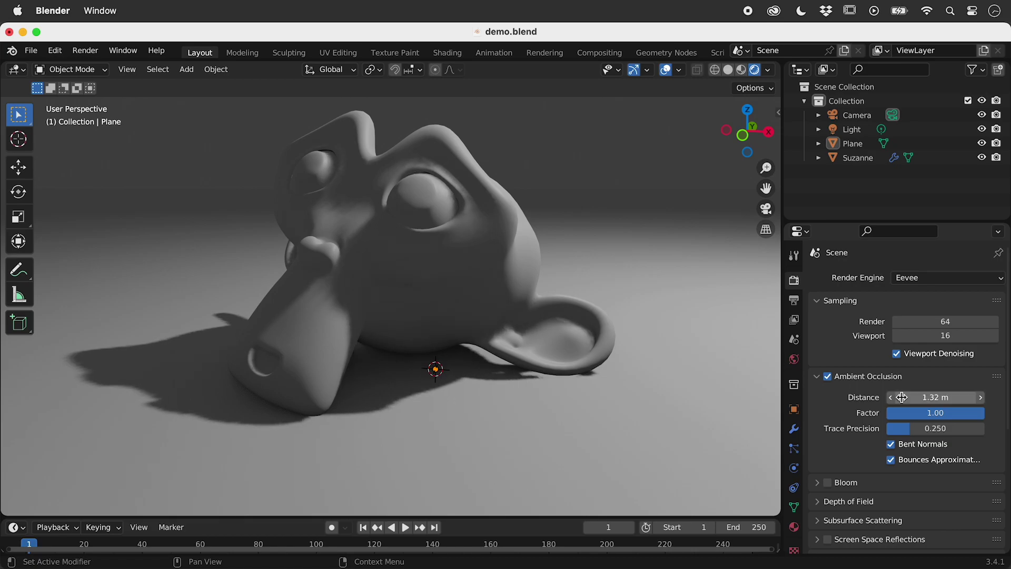
pyautogui.moveTo(973, 414)
pyautogui.mouseDown()
pyautogui.moveTo(874, 412)
pyautogui.moveTo(985, 417)
pyautogui.mouseUp()
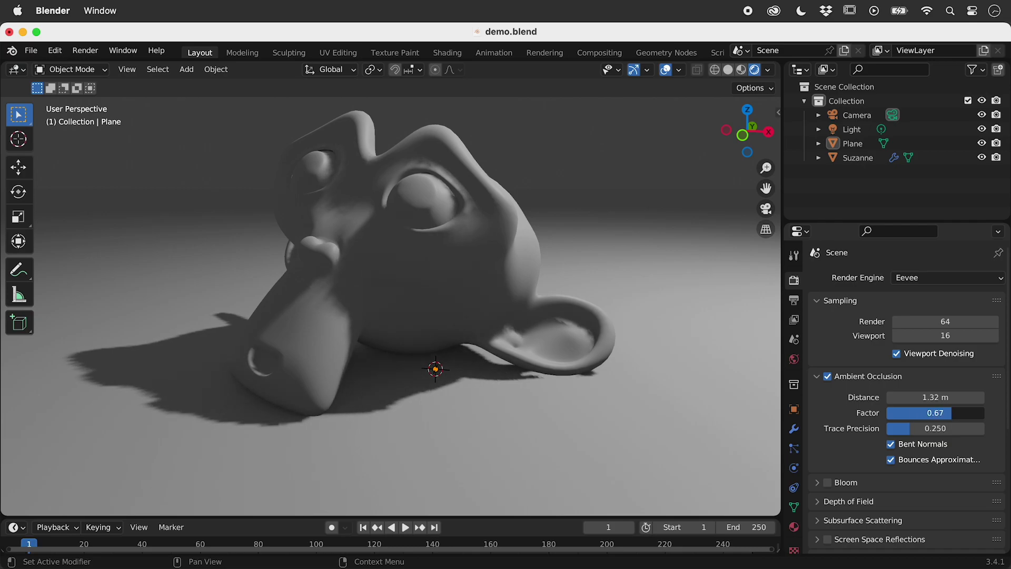
# Set the Ambient Occlusion factor to 5, then lower it to 2.20.
pyautogui.click(961, 415)
pyautogui.write('5')
pyautogui.press('Return')
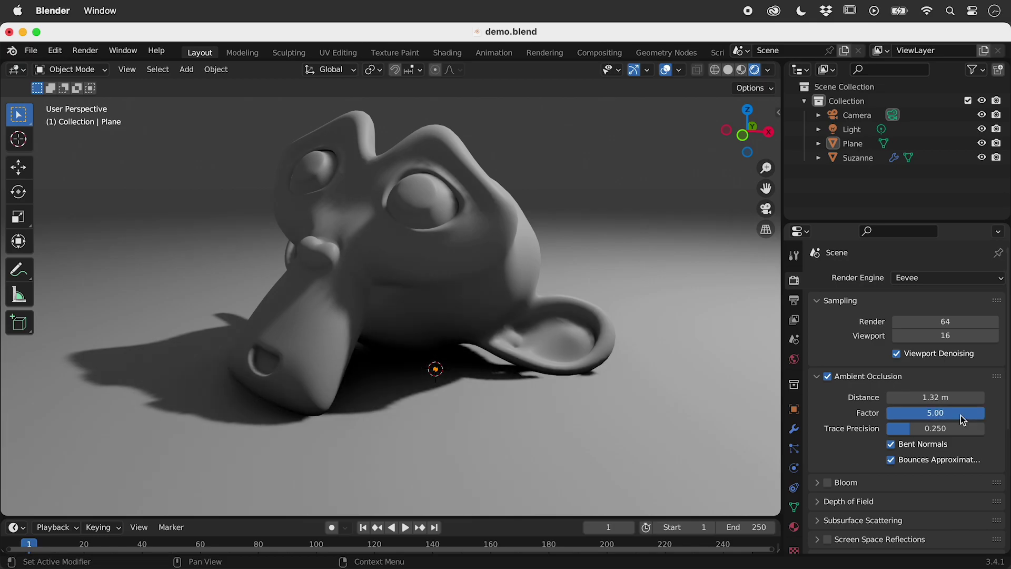
pyautogui.moveTo(960, 416); pyautogui.dragTo(903, 413)
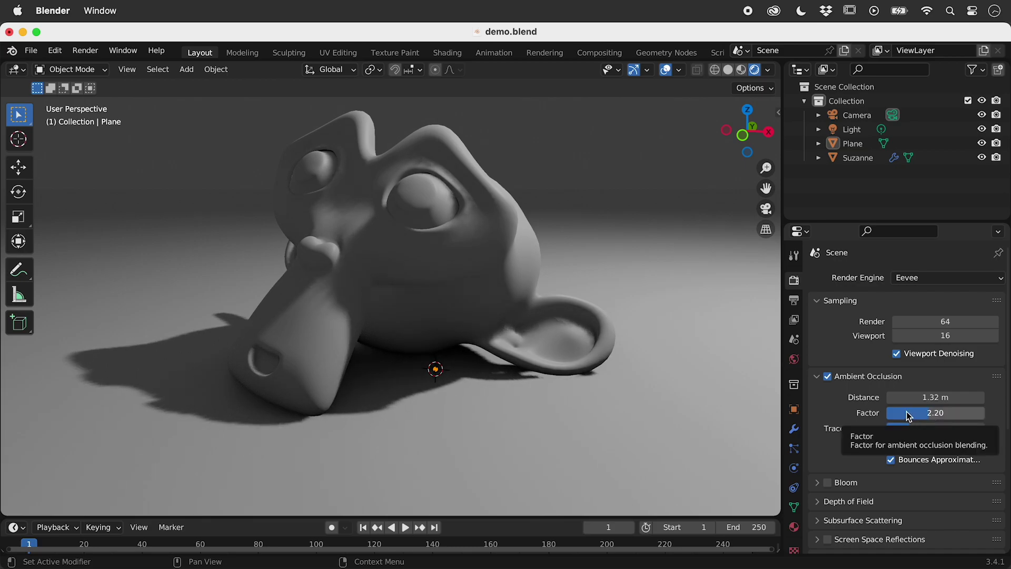
# Toggle Ambient Occlusion off and on to compare Suzanne's contact shadows.
pyautogui.click(828, 378)
pyautogui.click(828, 377)
pyautogui.click(829, 377)
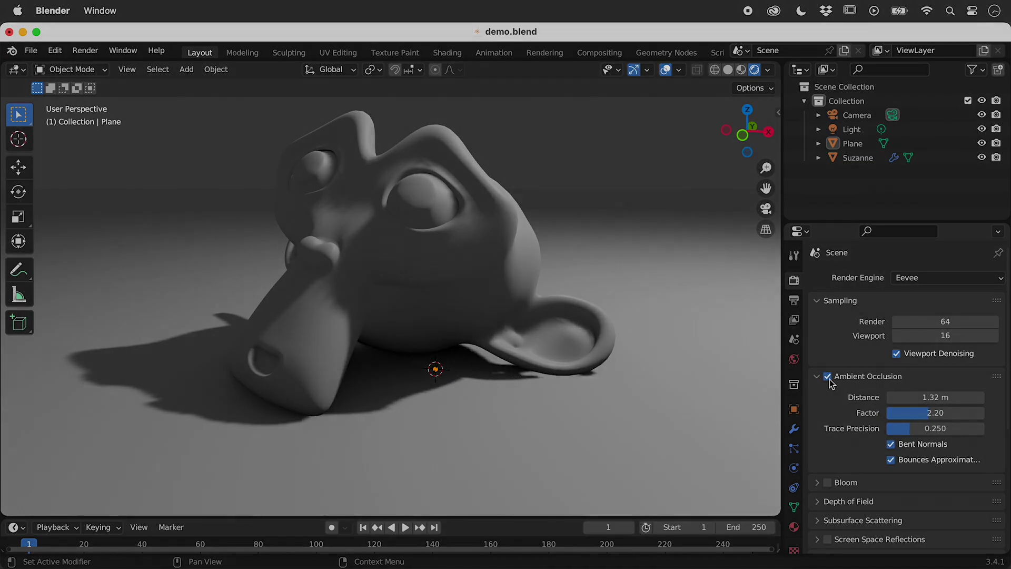